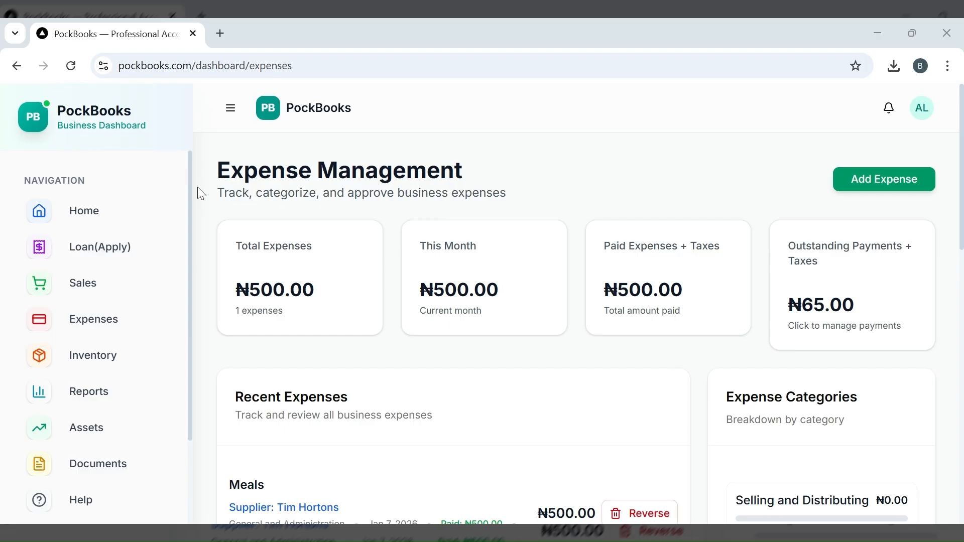
# - Go to the Home dashboard, return to the Expenses page and start a new expense entry
pyautogui.click(104, 220)
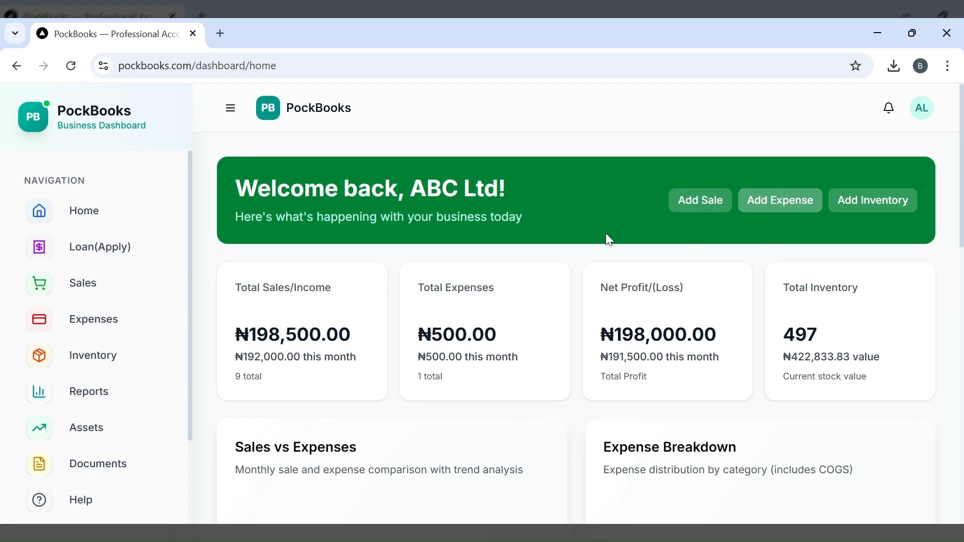
pyautogui.click(102, 329)
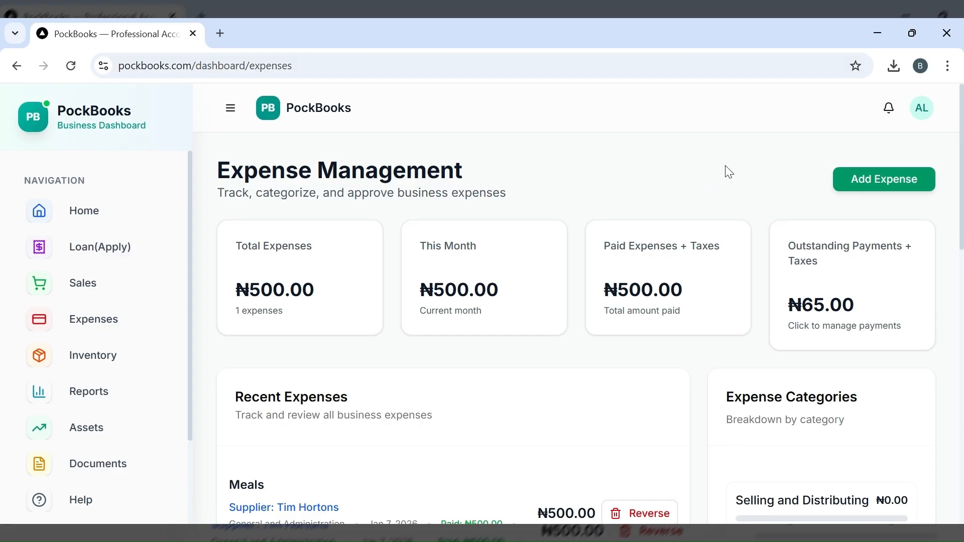
pyautogui.click(874, 182)
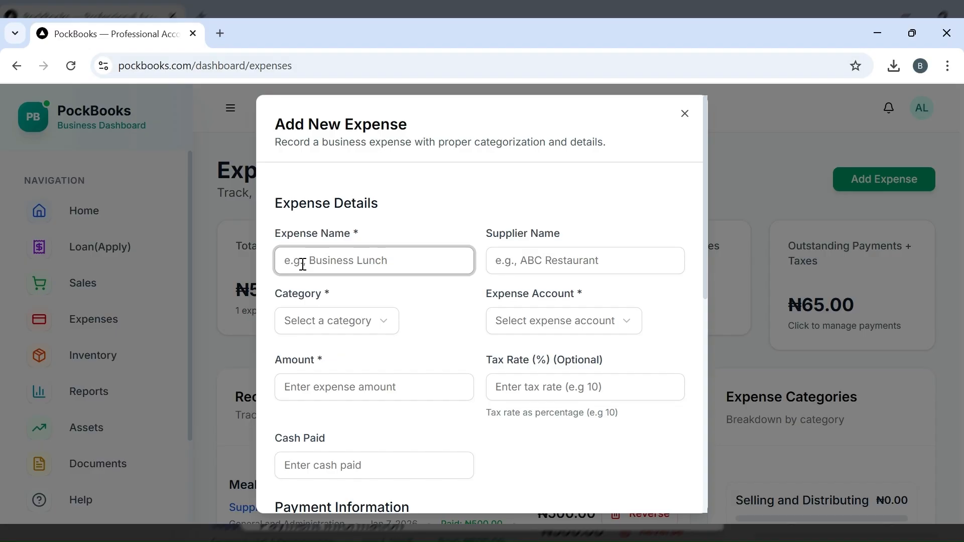
# - Name the expense Power and enter Eko Disco as the supplier
pyautogui.write('Power')
pyautogui.click(533, 261)
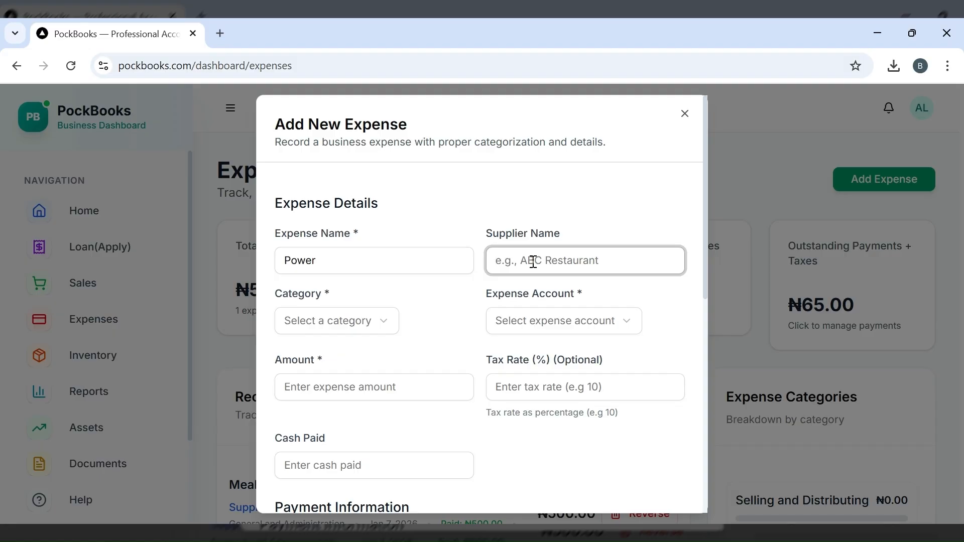
pyautogui.click(560, 295)
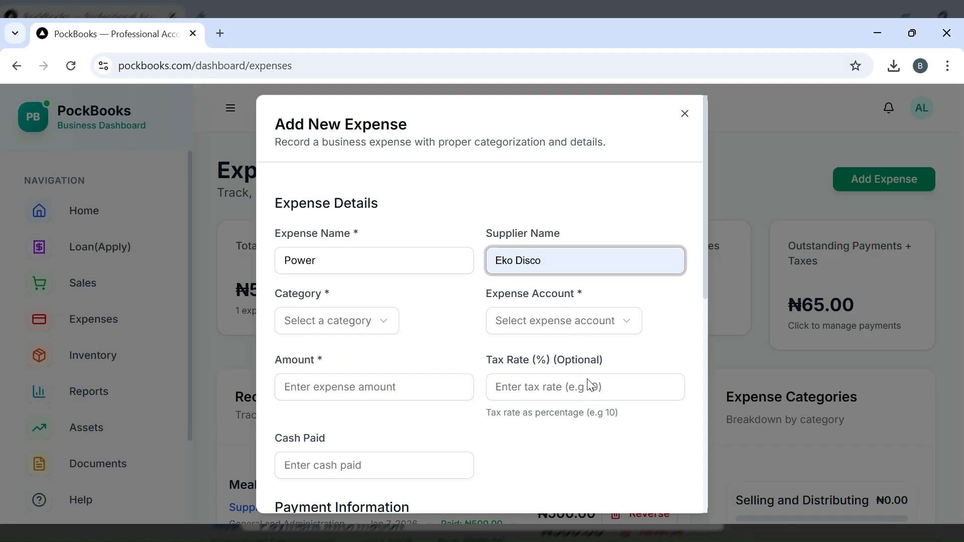
# - Set the category to General and Administration and the expense account to 582 Expenses Electricity
pyautogui.click(388, 325)
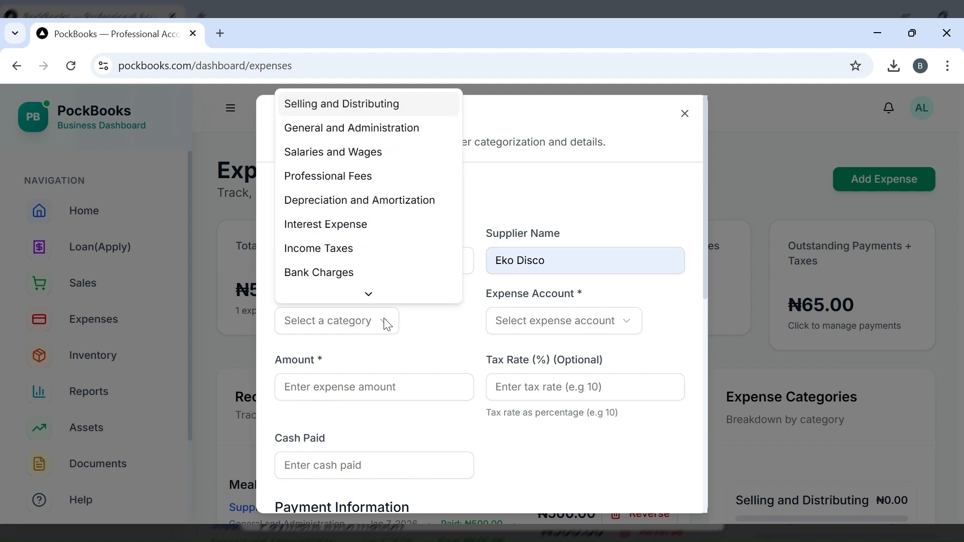
pyautogui.click(329, 132)
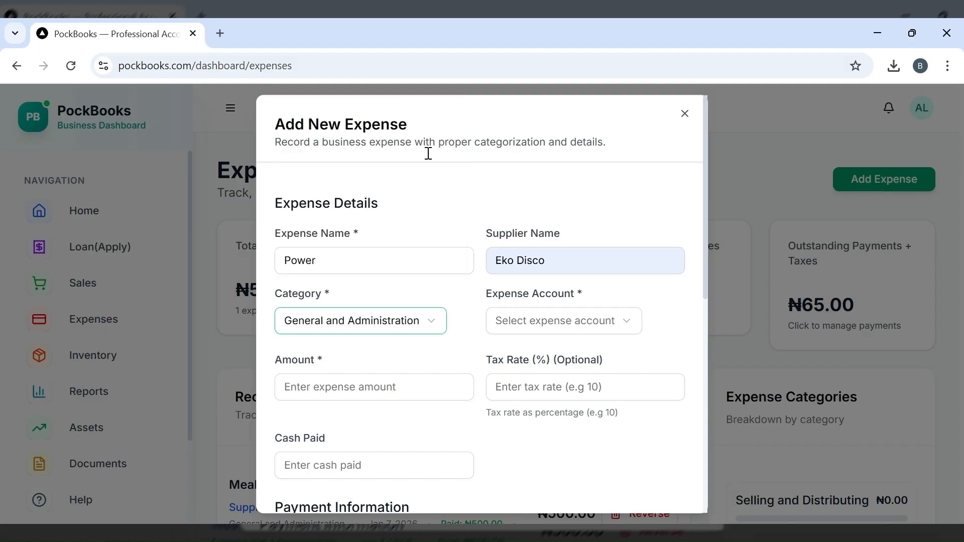
pyautogui.click(590, 324)
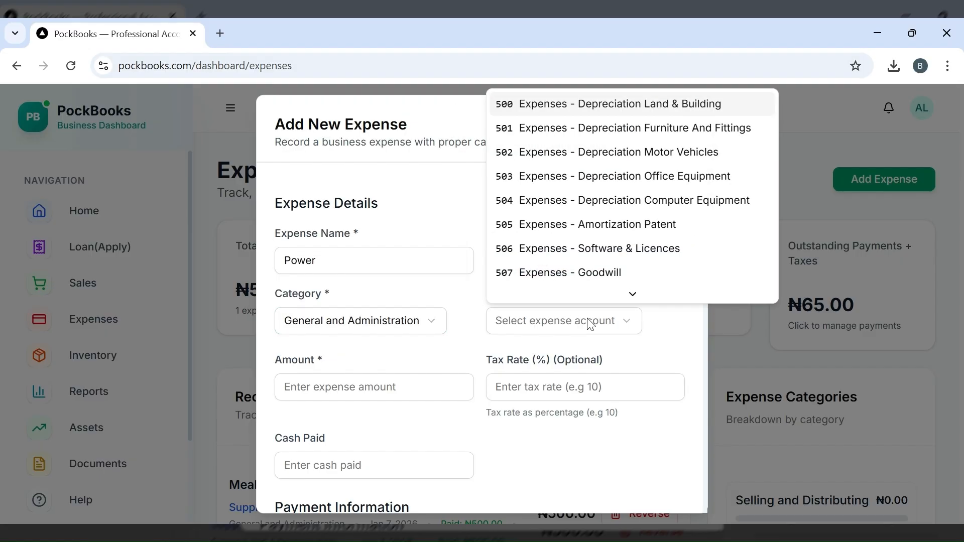
pyautogui.press('Down')
pyautogui.press('Down')
pyautogui.press('Down')
pyautogui.press('Down')
pyautogui.press('Down')
pyautogui.press('Down')
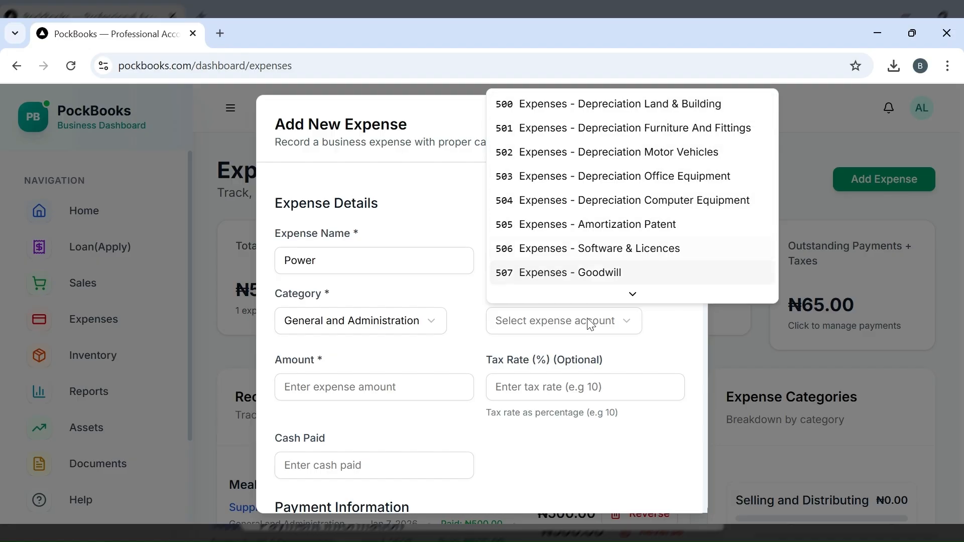
pyautogui.press('Down')
pyautogui.press('Down')
pyautogui.press('Down')
pyautogui.press('Down')
pyautogui.press('Down')
pyautogui.press('Down')
pyautogui.press('Down')
pyautogui.press('Down')
pyautogui.press('Down')
pyautogui.press('Down')
pyautogui.press('Down')
pyautogui.press('Down')
pyautogui.press('Down')
pyautogui.press('Down')
pyautogui.press('Down')
pyautogui.press('Down')
pyautogui.press('Down')
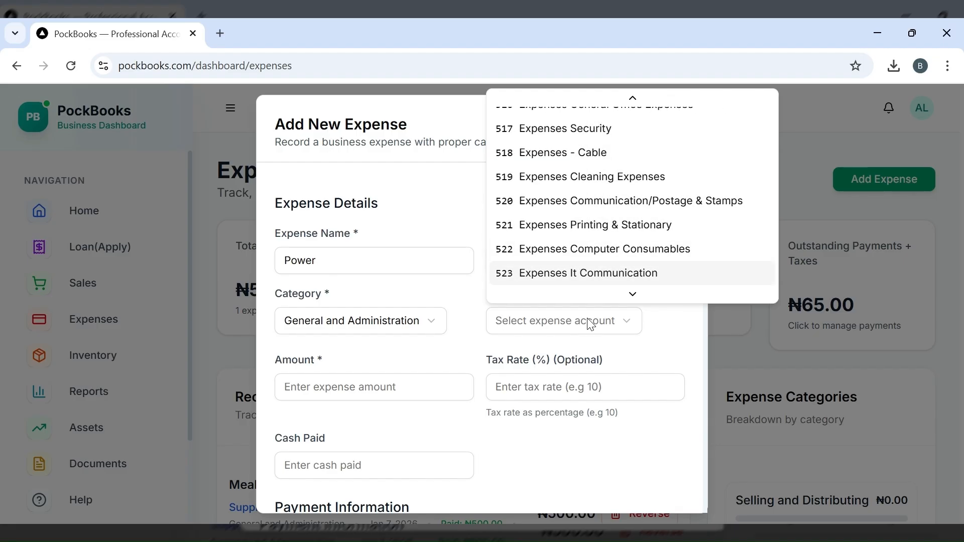
pyautogui.press('Down')
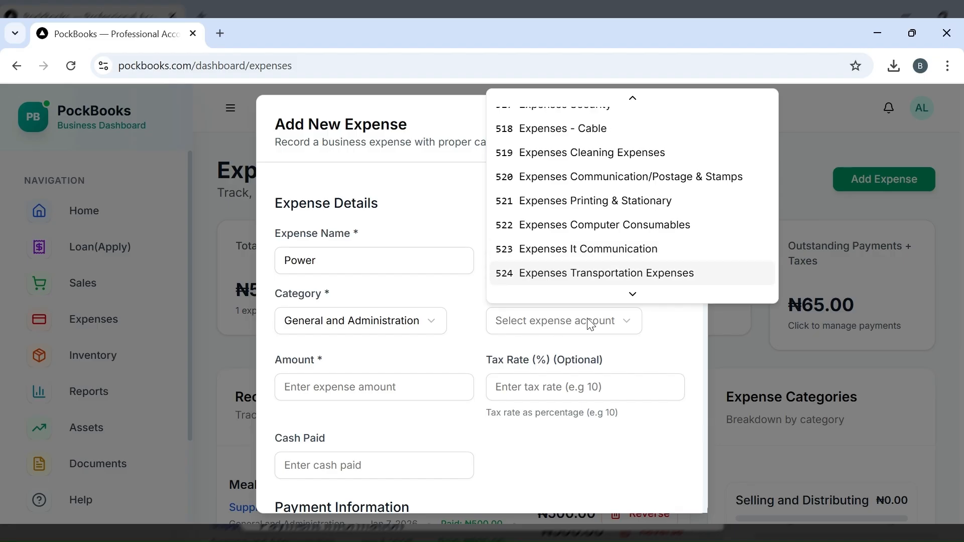
pyautogui.press('Down')
pyautogui.press('Down')
pyautogui.press('Down')
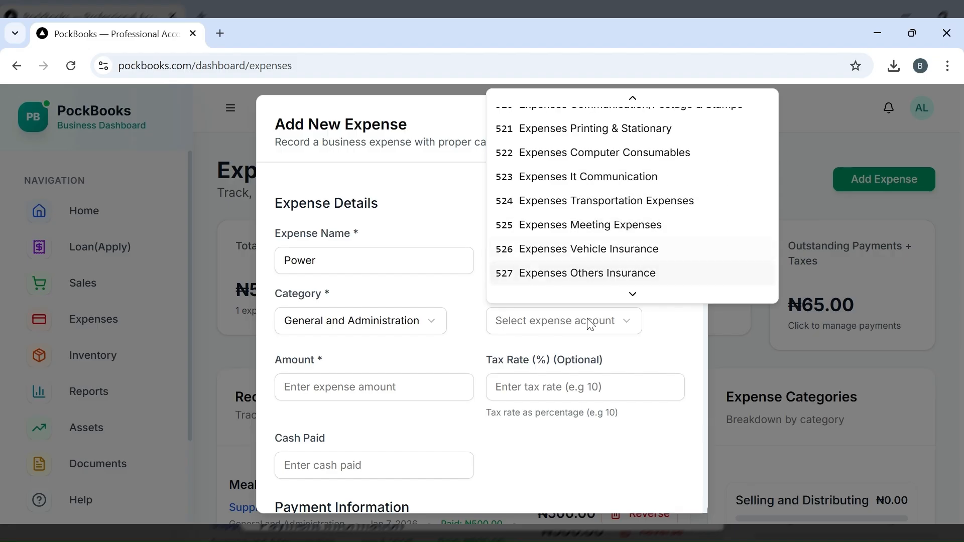
pyautogui.press('Down')
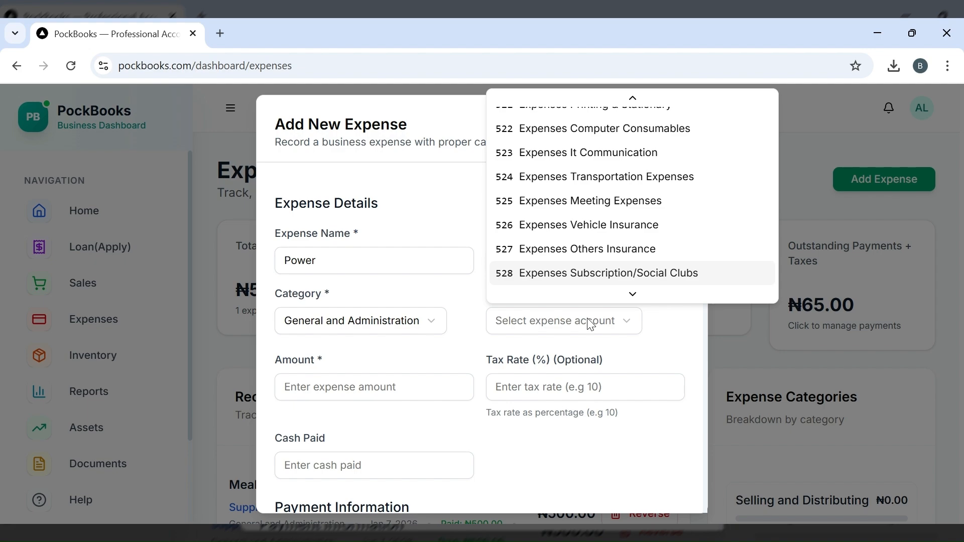
pyautogui.press('Down')
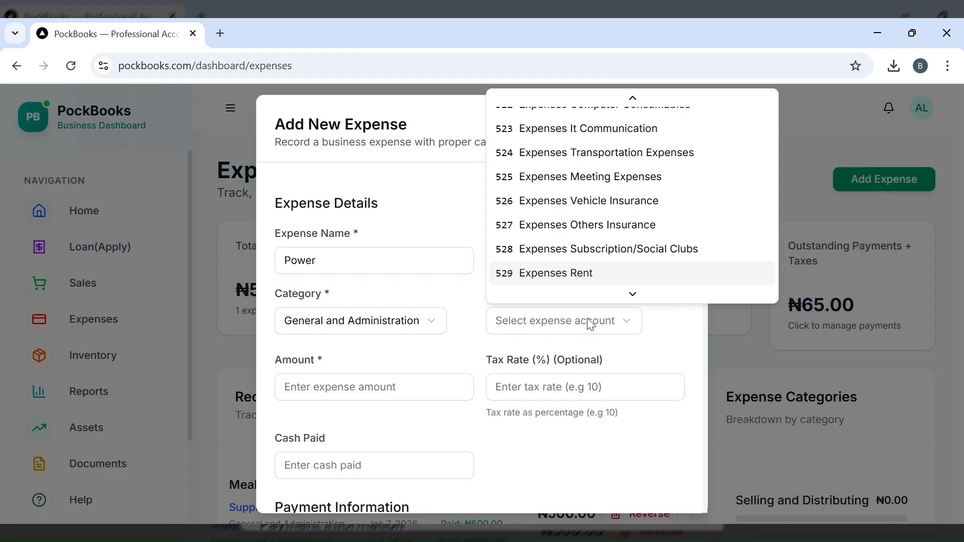
pyautogui.press('Up')
pyautogui.press('Up')
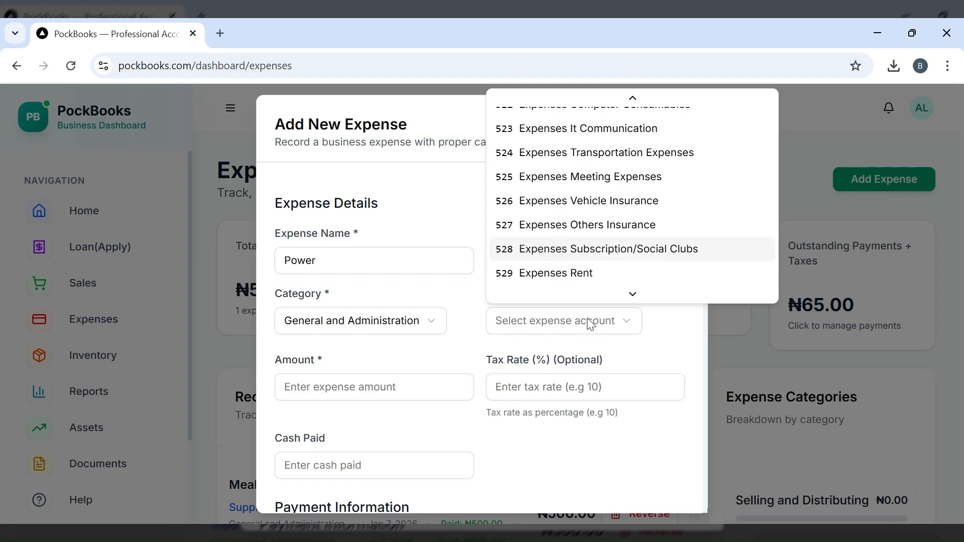
pyautogui.press('Down')
pyautogui.press('Down')
pyautogui.press('Down')
pyautogui.press('Down')
pyautogui.press('Down')
pyautogui.press('Down')
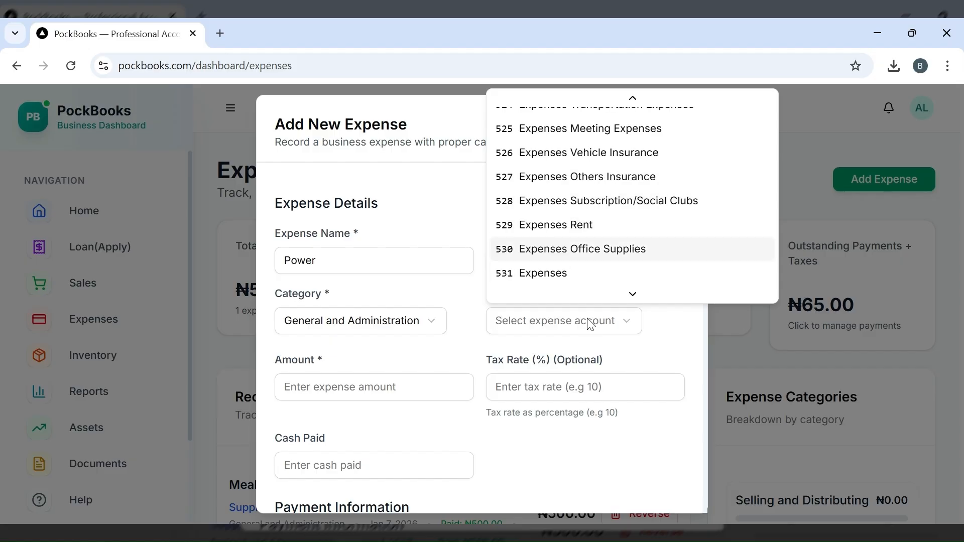
pyautogui.press('Down')
pyautogui.press('Down')
pyautogui.press('Down')
pyautogui.press('Down')
pyautogui.press('Down')
pyautogui.press('Down')
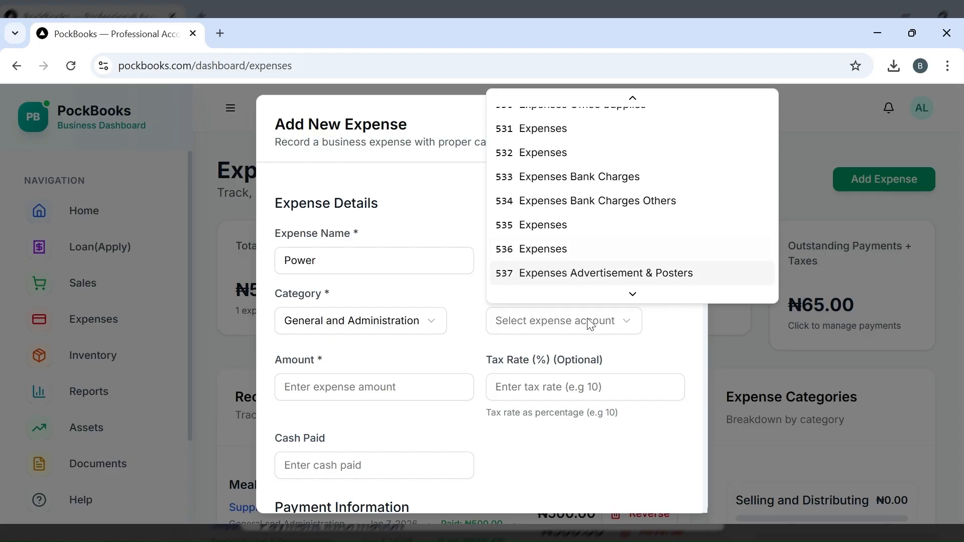
pyautogui.press('Down')
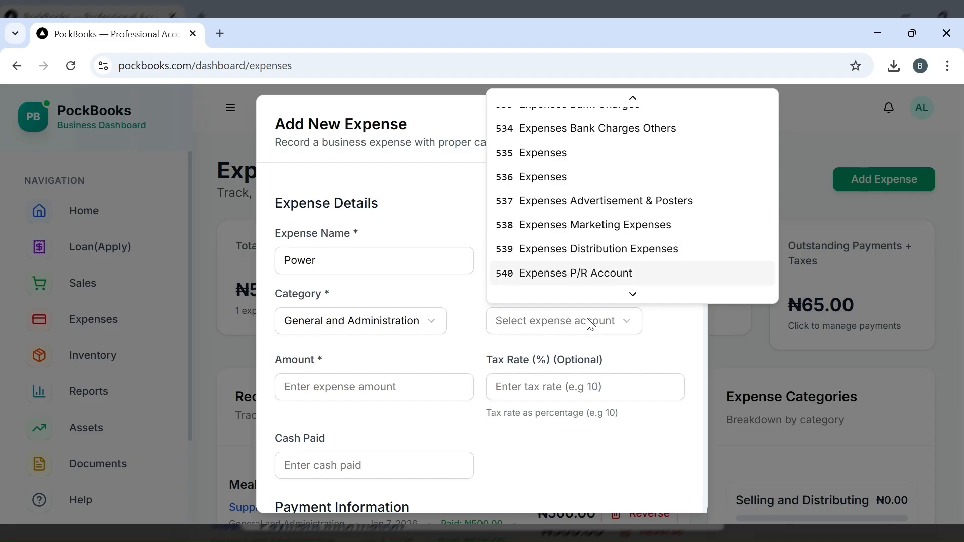
pyautogui.press('Down')
pyautogui.press('Down')
pyautogui.press('Down')
pyautogui.press('Down')
pyautogui.press('Down')
pyautogui.press('Down')
pyautogui.press('Down')
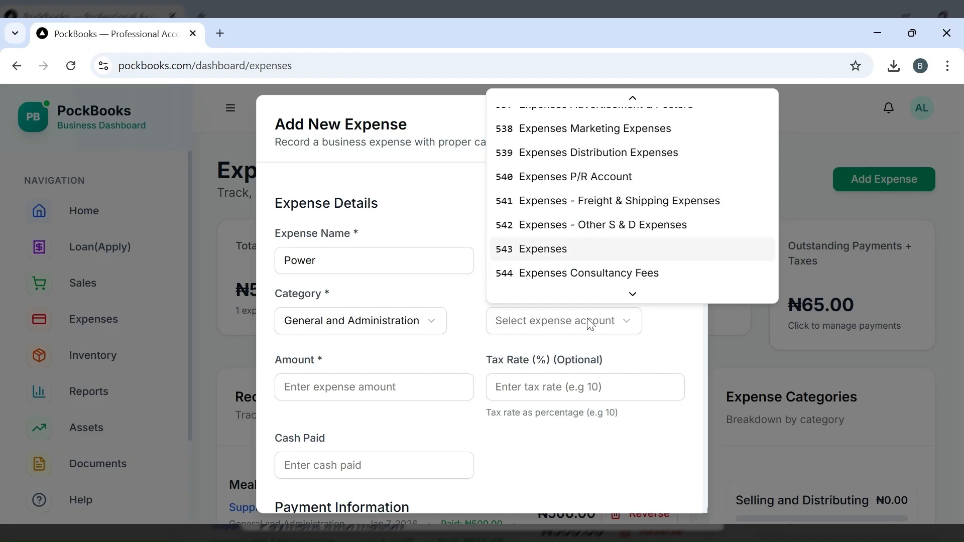
pyautogui.press('Down')
pyautogui.press('Down')
pyautogui.press('Down')
pyautogui.press('Down')
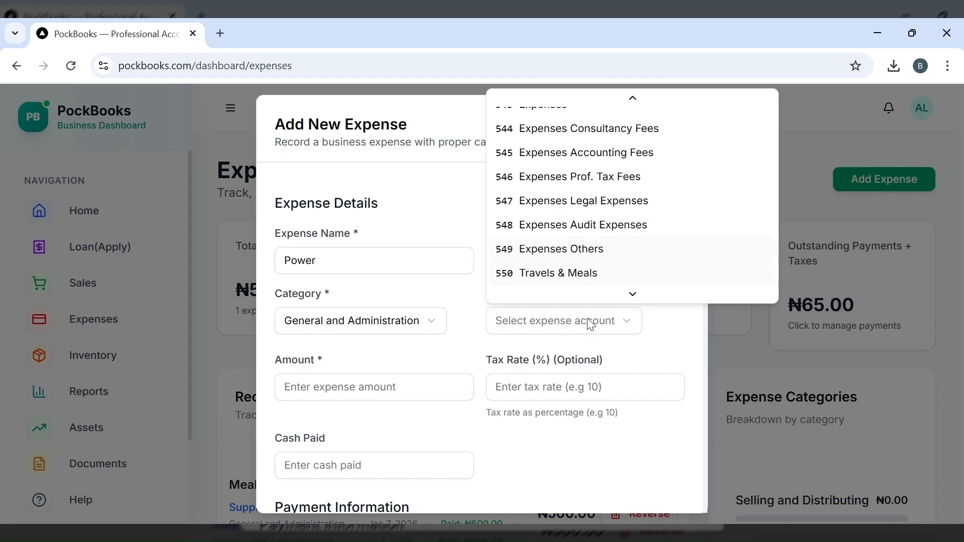
pyautogui.press('Down')
pyautogui.press('Down')
pyautogui.press('Down')
pyautogui.press('Down')
pyautogui.press('Down')
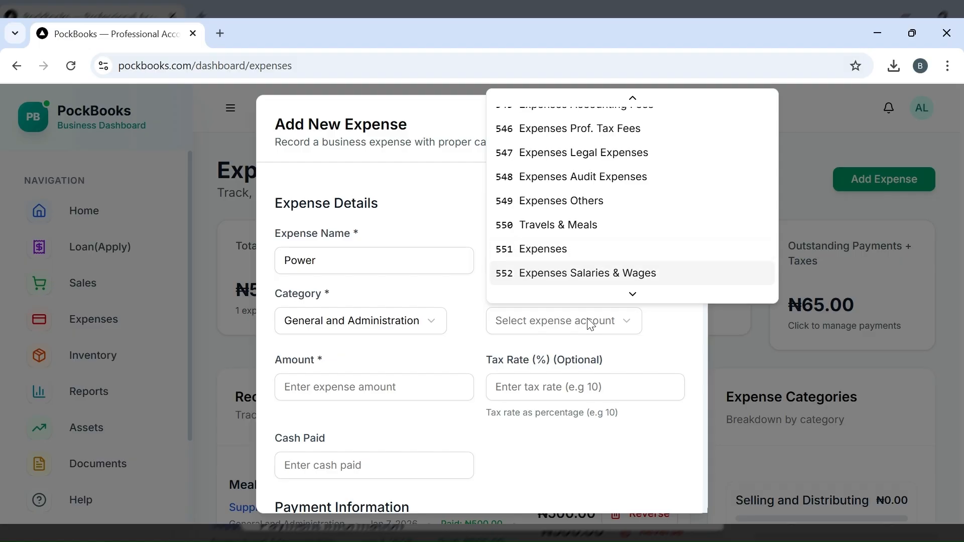
pyautogui.press('Down')
pyautogui.press('Down')
pyautogui.press('Down')
pyautogui.press('Down')
pyautogui.press('Down')
pyautogui.press('Down')
pyautogui.press('Down')
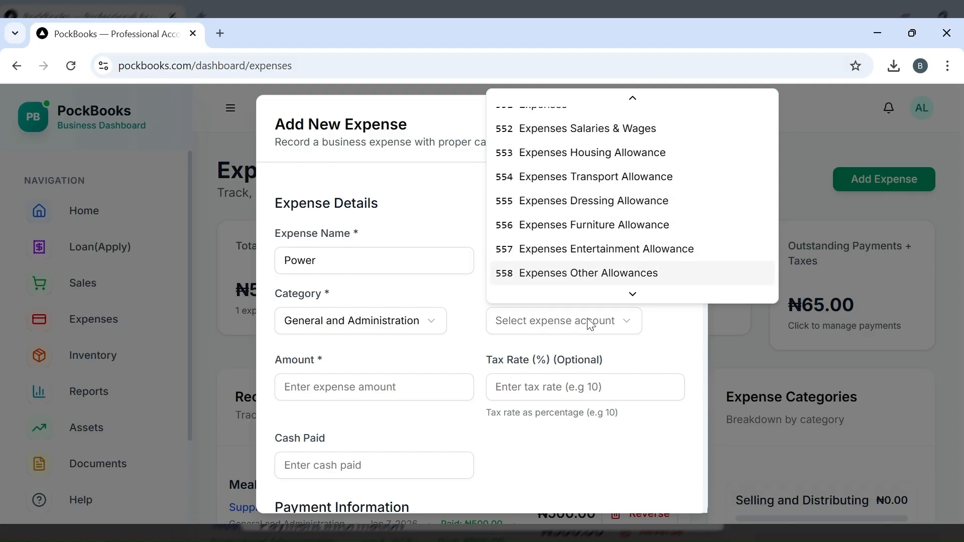
pyautogui.press('Down')
pyautogui.press('Down')
pyautogui.press('Down')
pyautogui.press('Down')
pyautogui.press('Down')
pyautogui.press('Down')
pyautogui.press('Down')
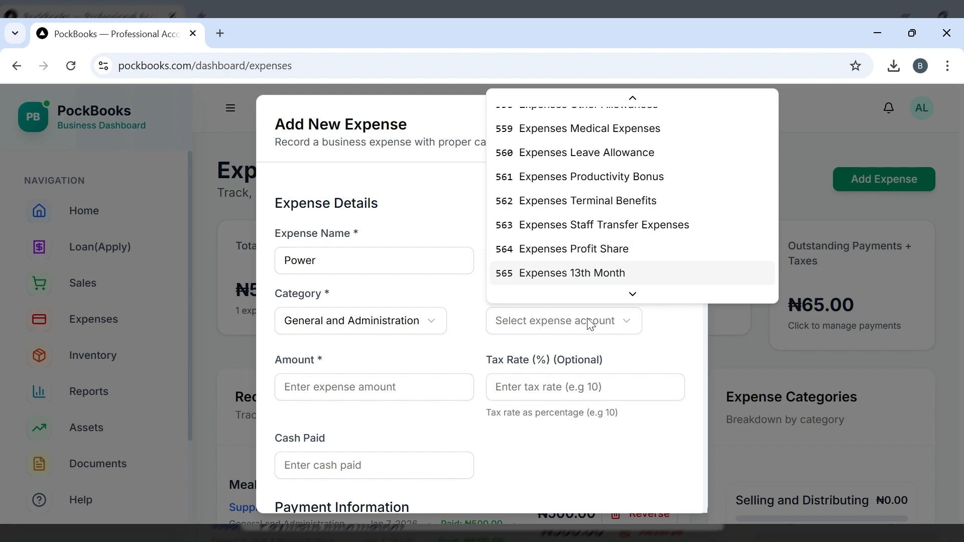
pyautogui.press('Down')
pyautogui.press('Down')
pyautogui.press('Down')
pyautogui.press('Down')
pyautogui.press('Down')
pyautogui.press('Down')
pyautogui.press('Down')
pyautogui.press('Down')
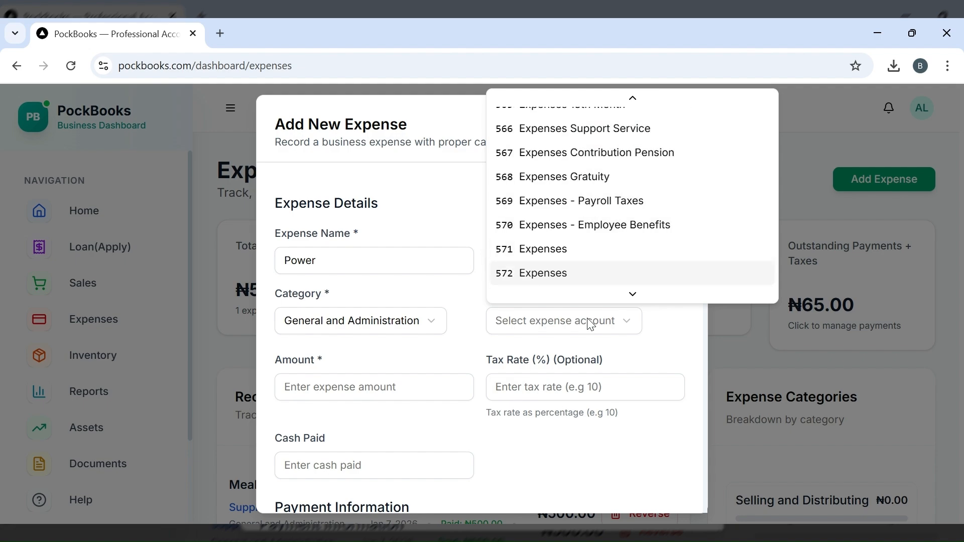
pyautogui.press('Down')
pyautogui.press('Down')
pyautogui.press('Down')
pyautogui.press('Down')
pyautogui.press('Down')
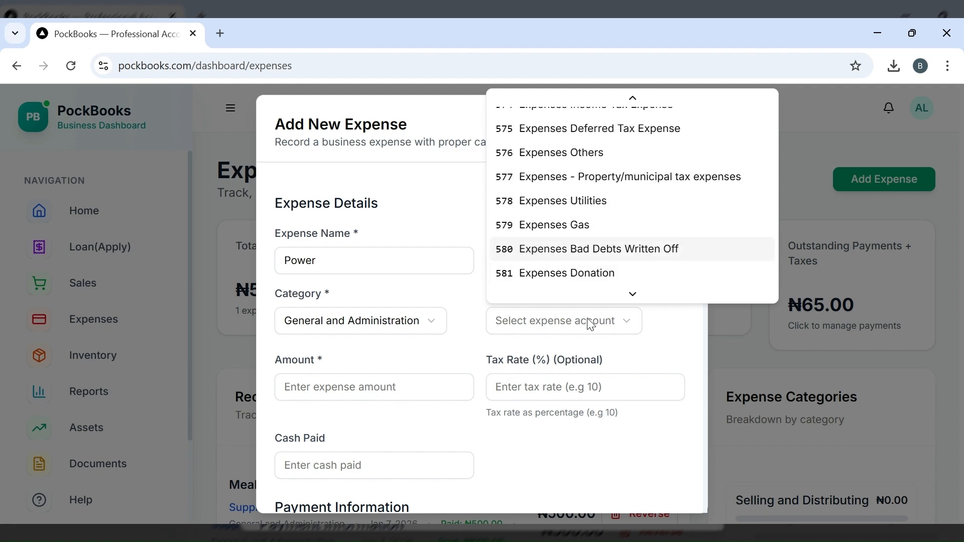
pyautogui.press('Up')
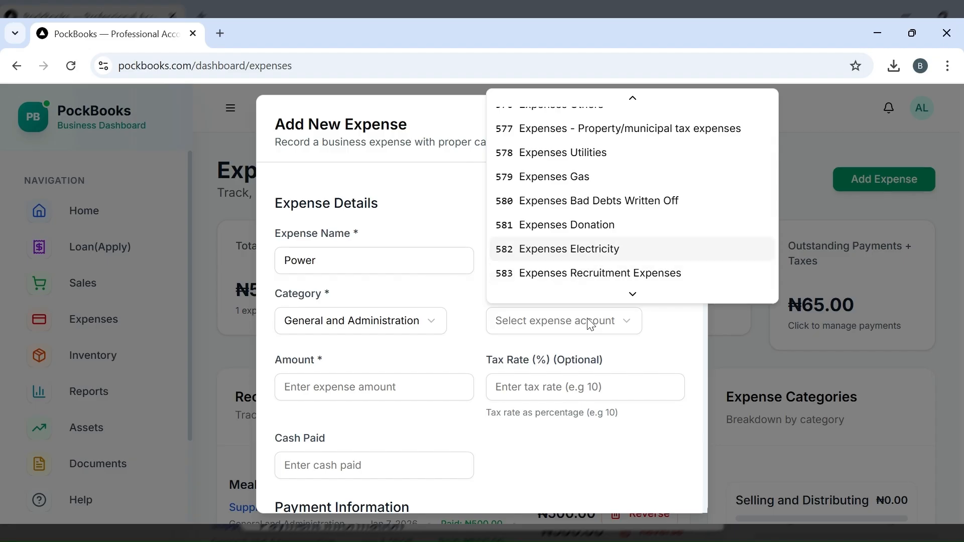
pyautogui.click(535, 247)
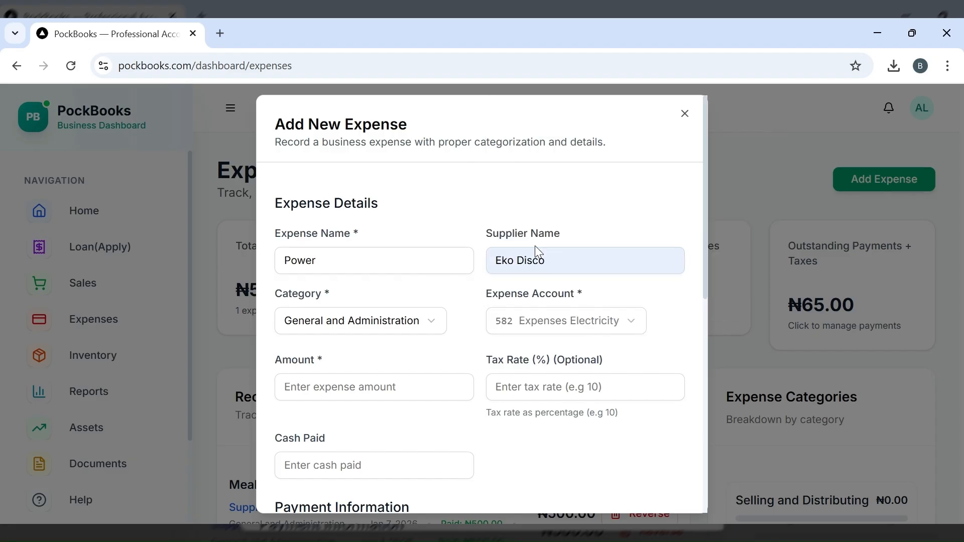
# - Enter an expense amount of 10000 with a tax rate of 10 percent
pyautogui.click(337, 390)
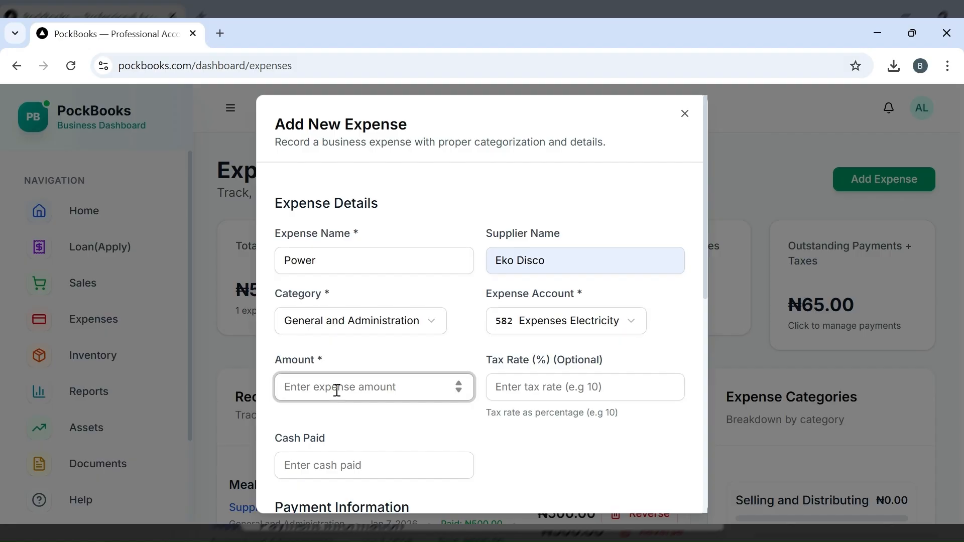
pyautogui.write('10000')
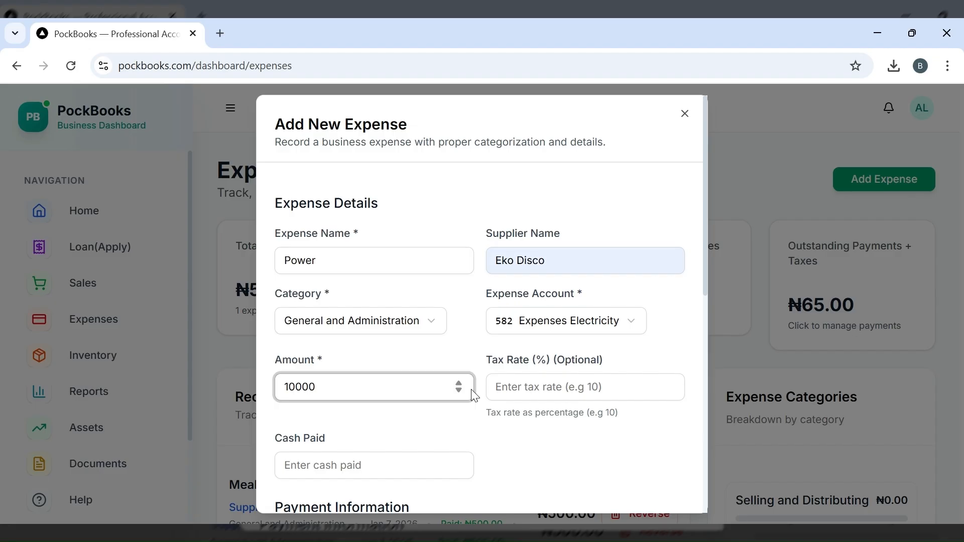
pyautogui.click(523, 391)
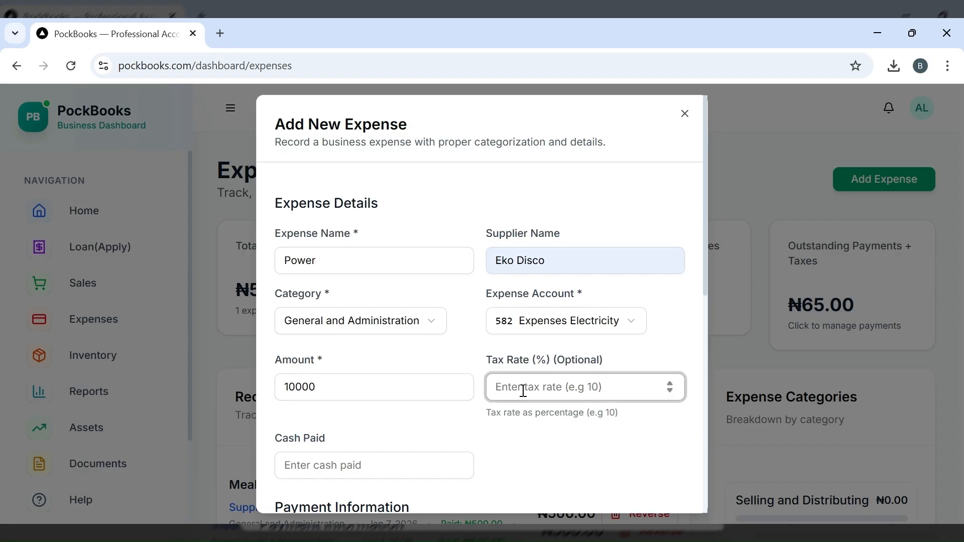
pyautogui.write('10')
pyautogui.click(517, 439)
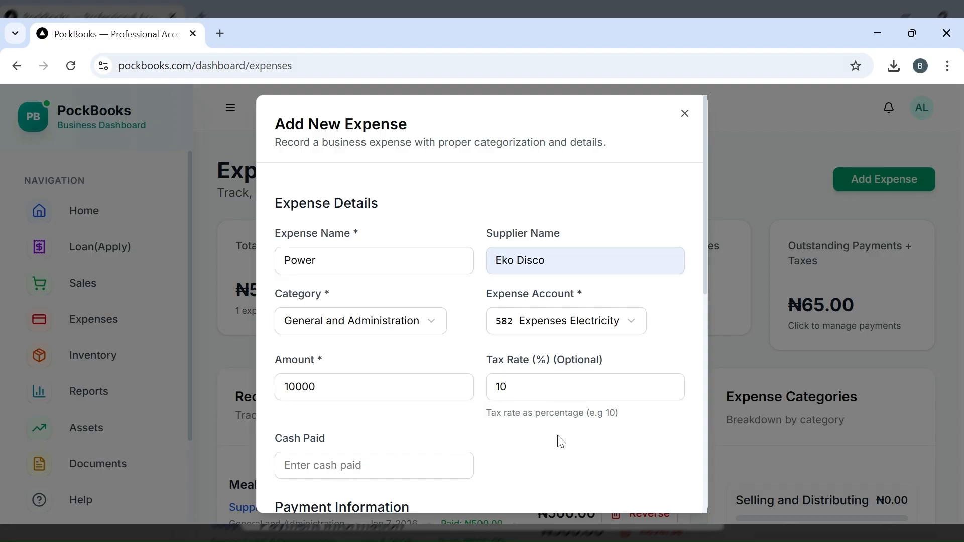
# - Enter 11000 as the cash paid for the expense
pyautogui.scroll(-4, 561, 442)
pyautogui.scroll(-1, 561, 441)
pyautogui.scroll(1, 561, 442)
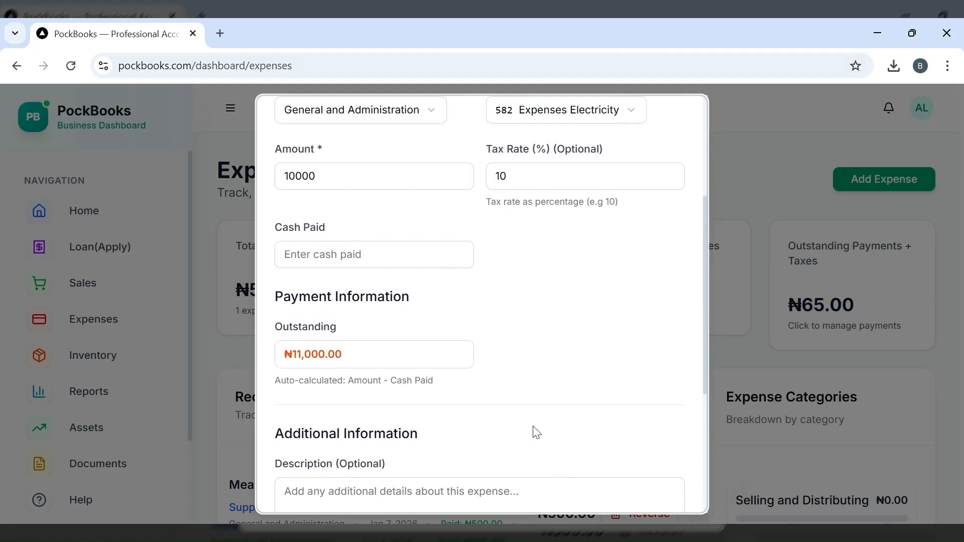
pyautogui.click(316, 255)
pyautogui.write('11000')
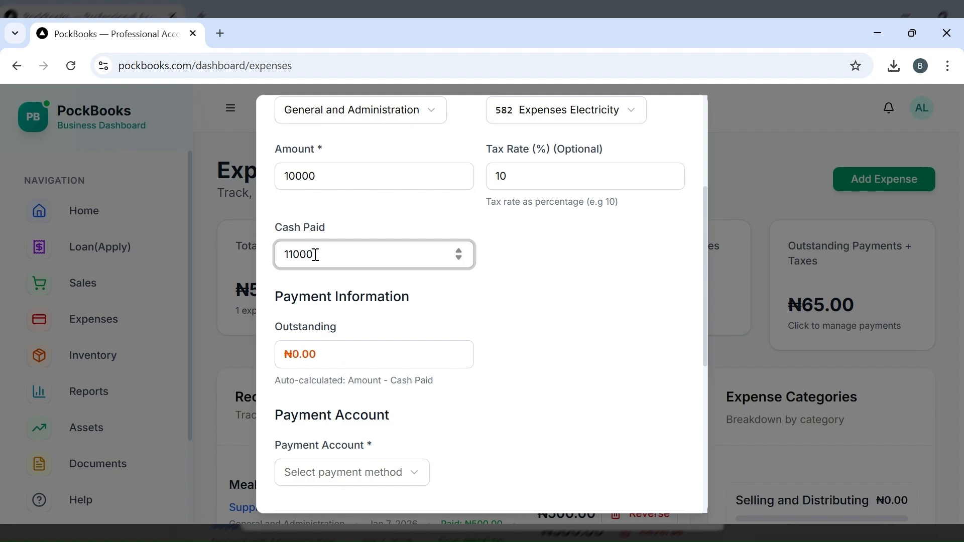
pyautogui.click(598, 338)
pyautogui.scroll(-2, 597, 338)
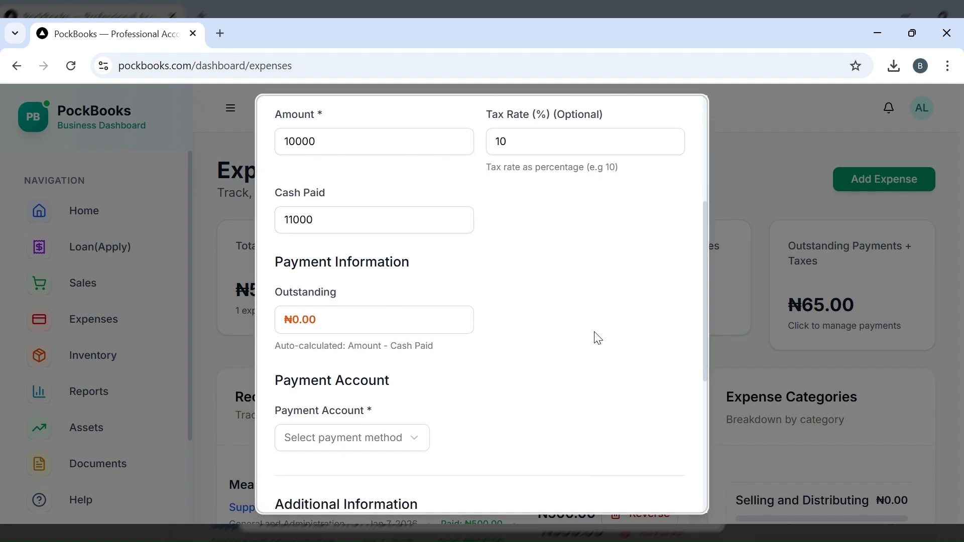
pyautogui.scroll(-3, 597, 338)
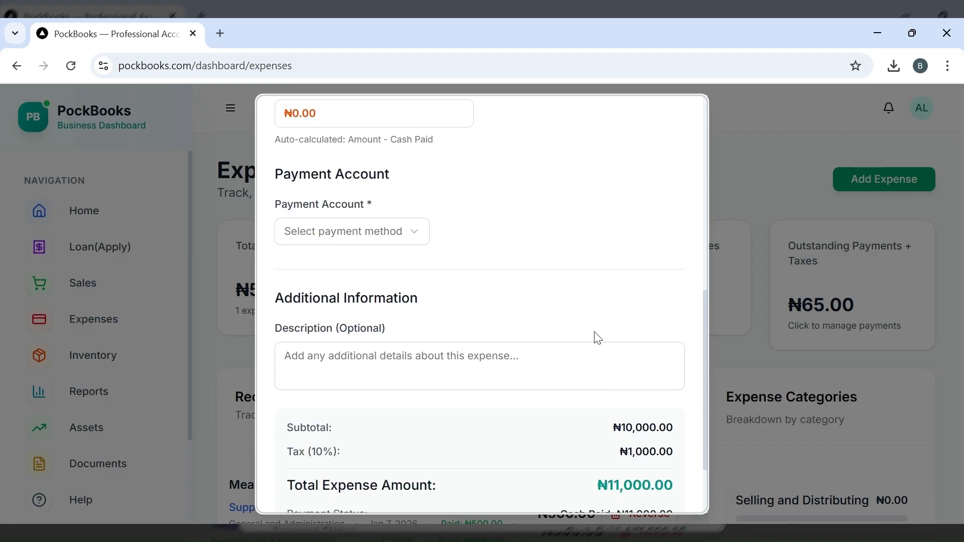
# - Set the payment account to 103 - Asset - RBC, leave the description blank and add the Power expense
pyautogui.click(414, 231)
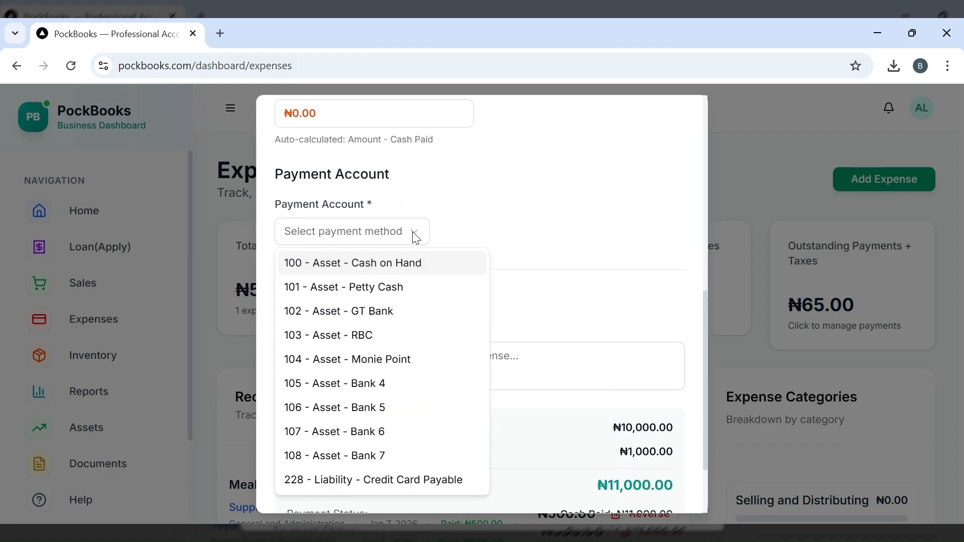
pyautogui.click(370, 345)
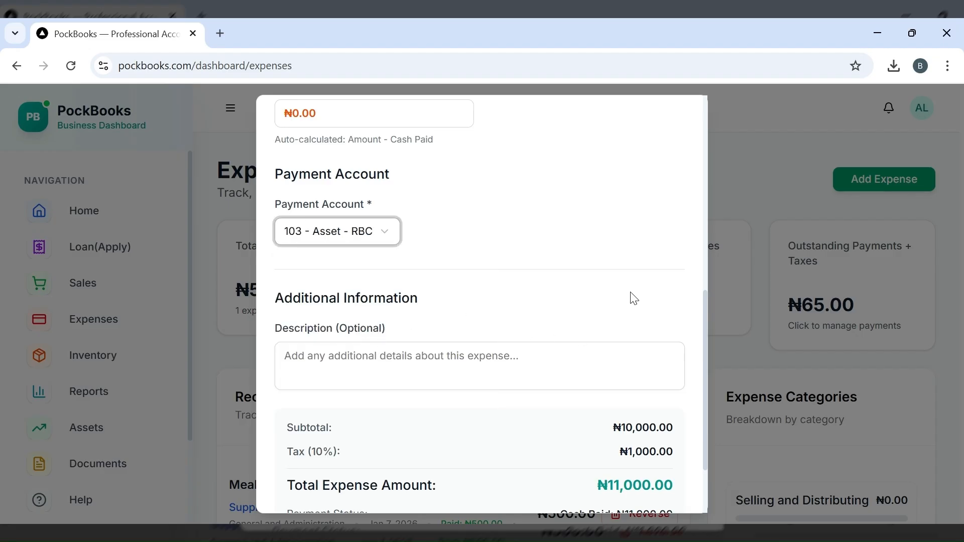
pyautogui.scroll(-2, 632, 299)
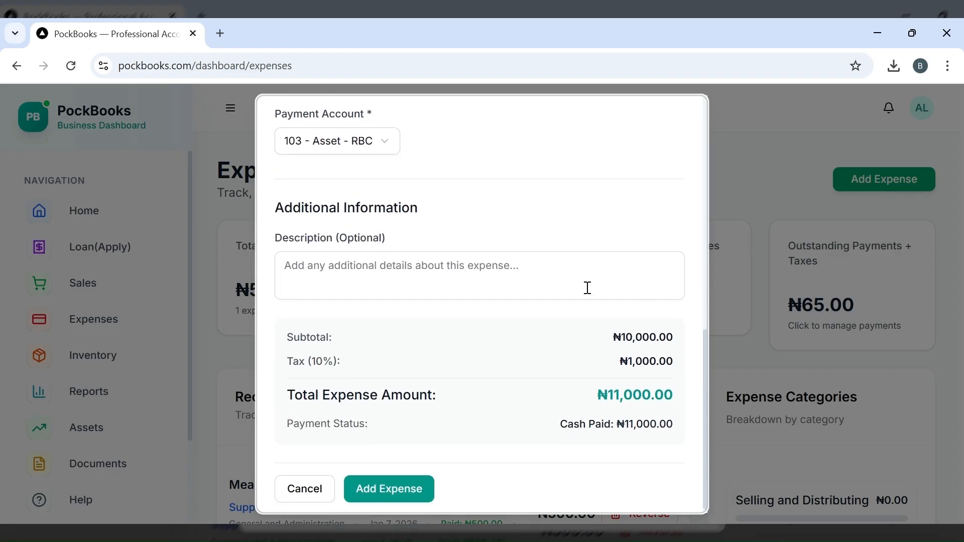
pyautogui.click(296, 268)
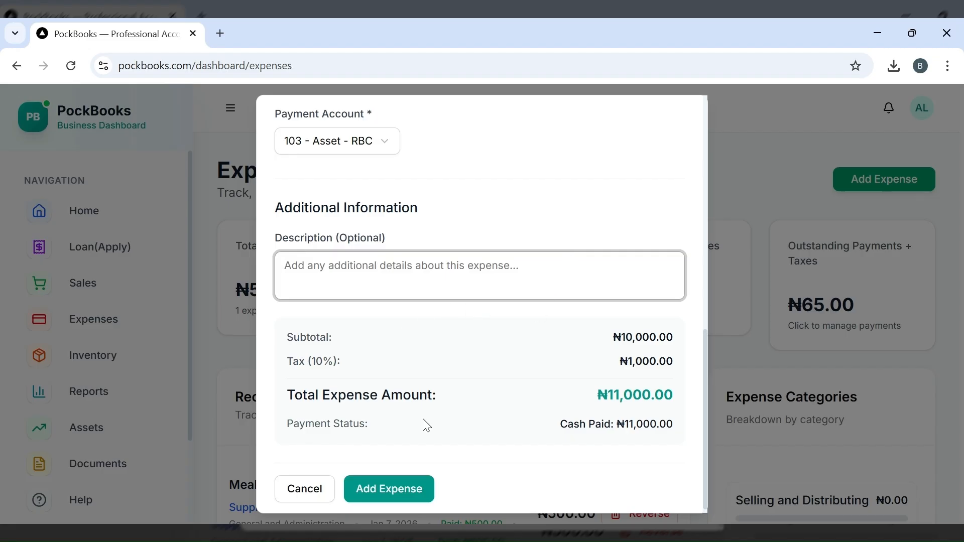
pyautogui.click(378, 491)
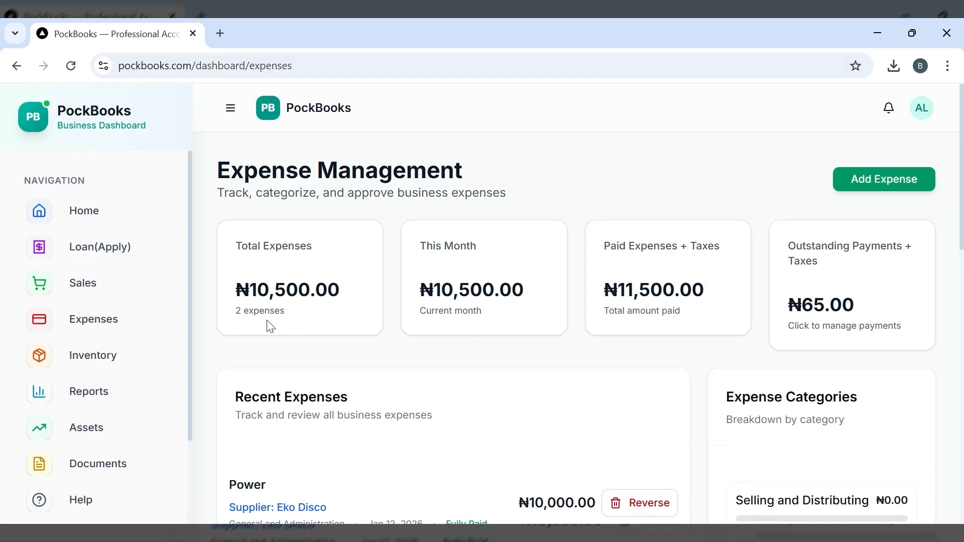
# - Review the Power and Meals entries under recent expenses together with the expense summary totals
pyautogui.scroll(-3, 270, 327)
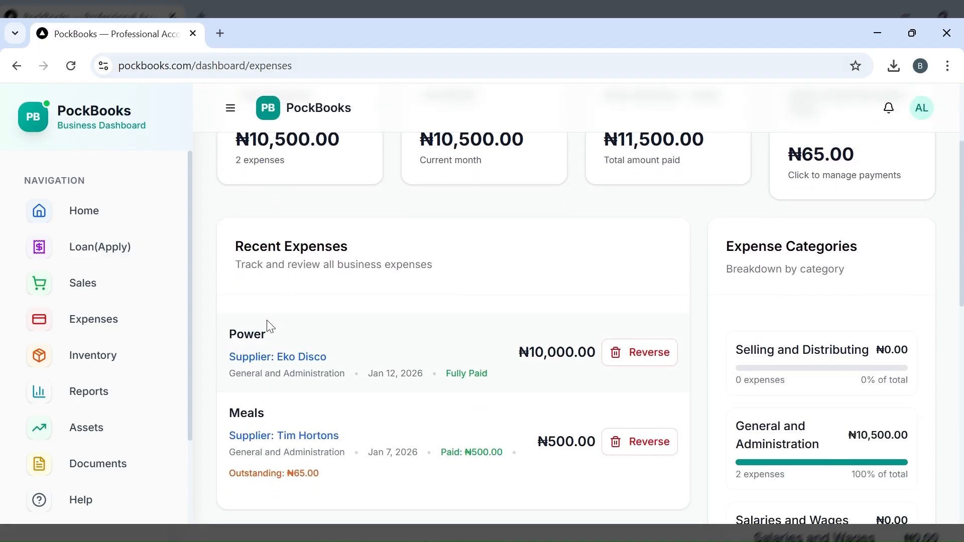
pyautogui.scroll(-1, 269, 326)
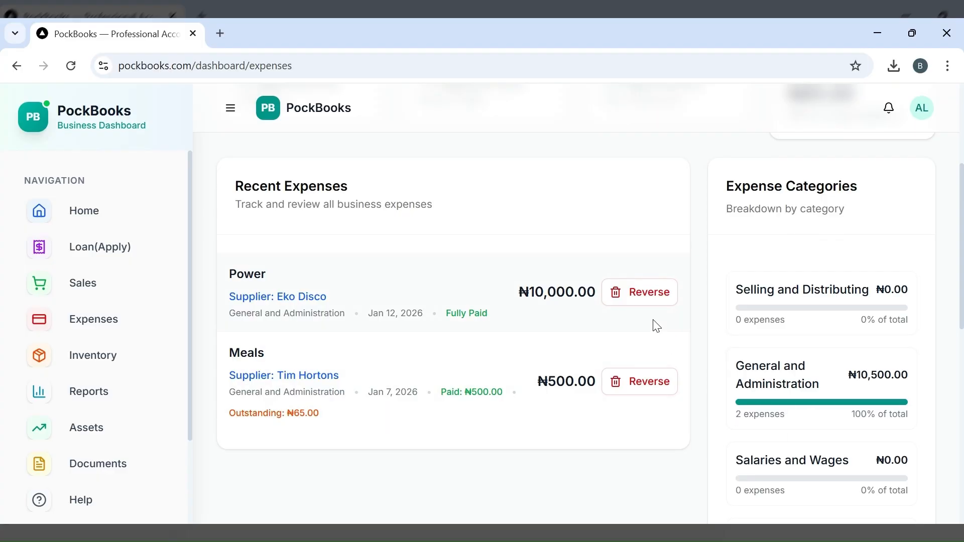
pyautogui.scroll(2, 657, 326)
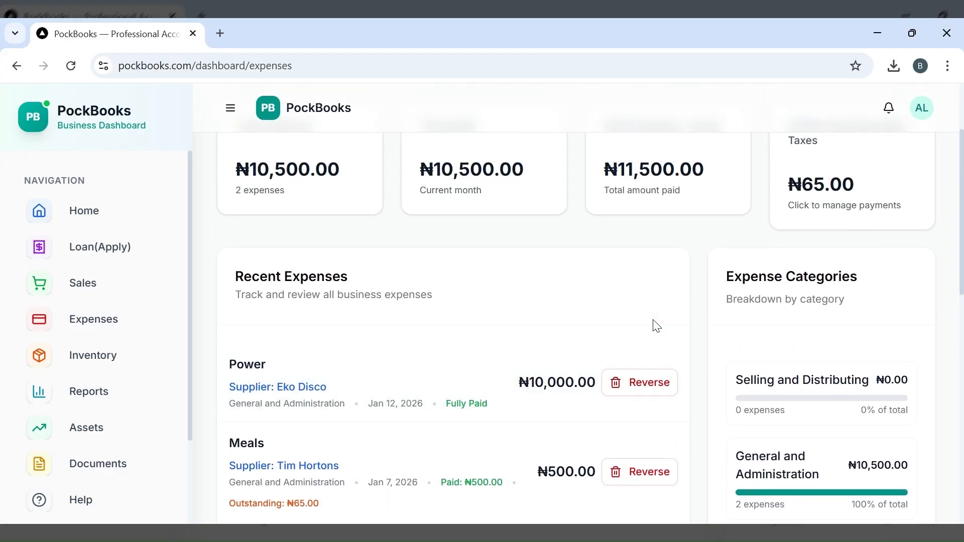
pyautogui.scroll(1, 657, 327)
pyautogui.scroll(-1, 657, 327)
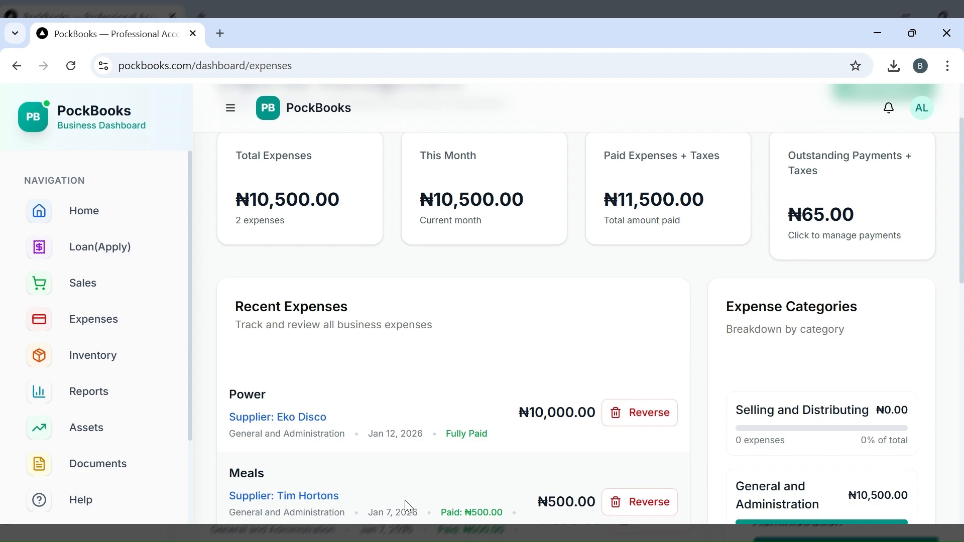
pyautogui.scroll(-2, 411, 498)
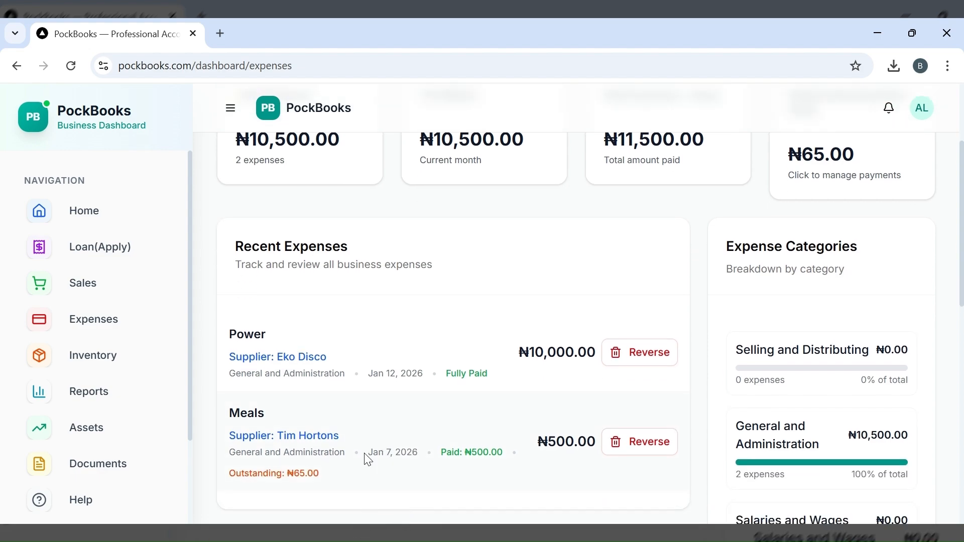
# - View the outstanding expense payments, close them and return to the recent expenses list
pyautogui.scroll(3, 272, 432)
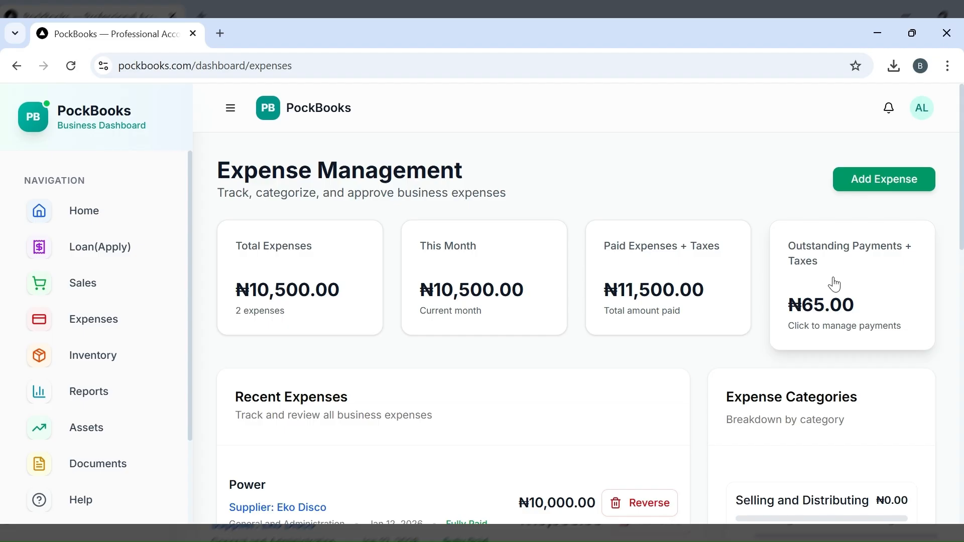
pyautogui.click(838, 332)
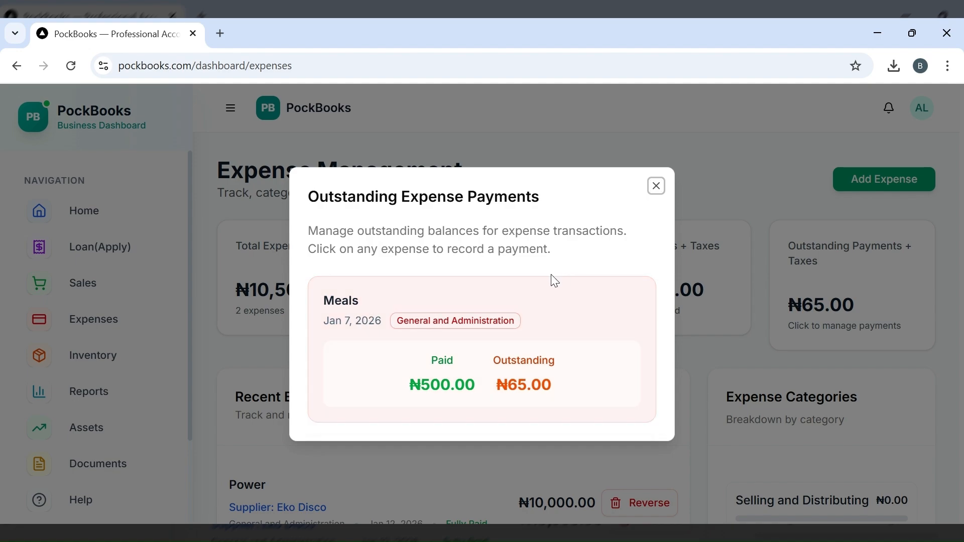
pyautogui.click(657, 187)
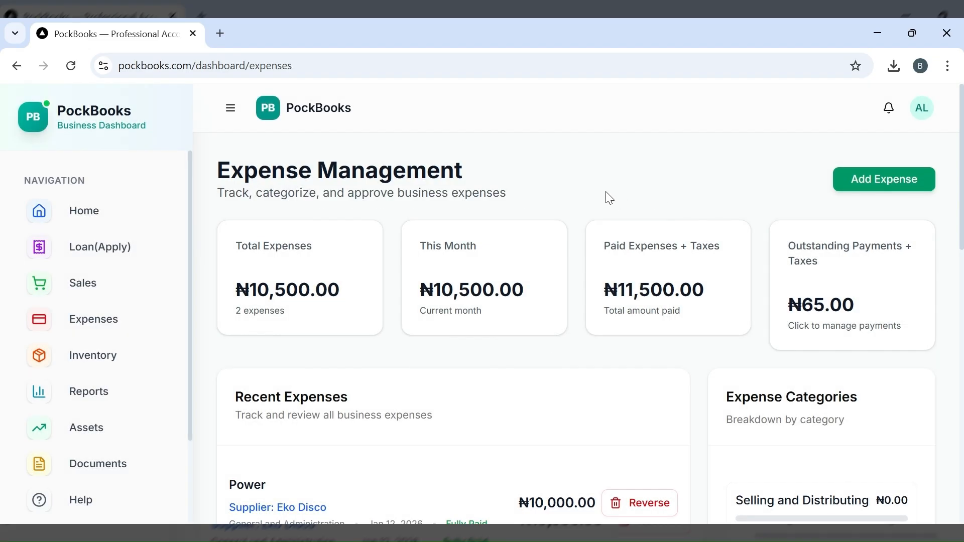
pyautogui.scroll(-4, 606, 192)
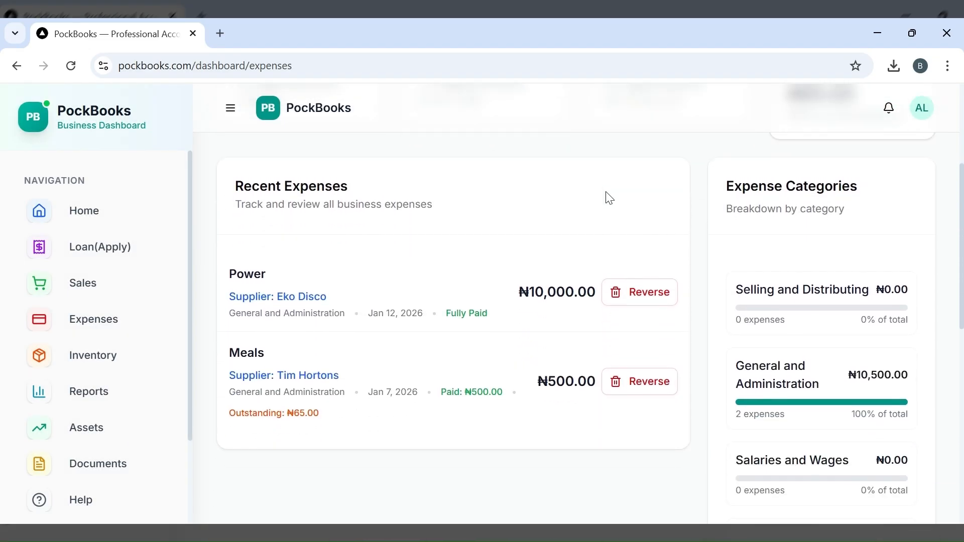